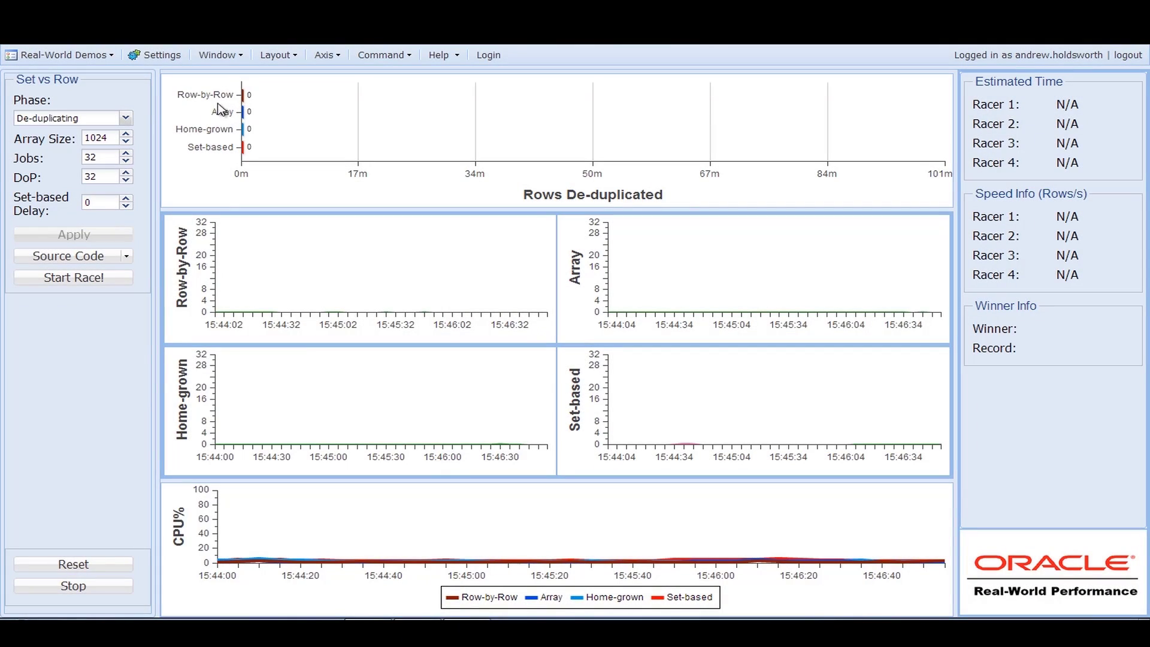
- Start the de-duplication race and let it run until Racer 4 wins in 41 seconds
click(216, 99)
click(222, 112)
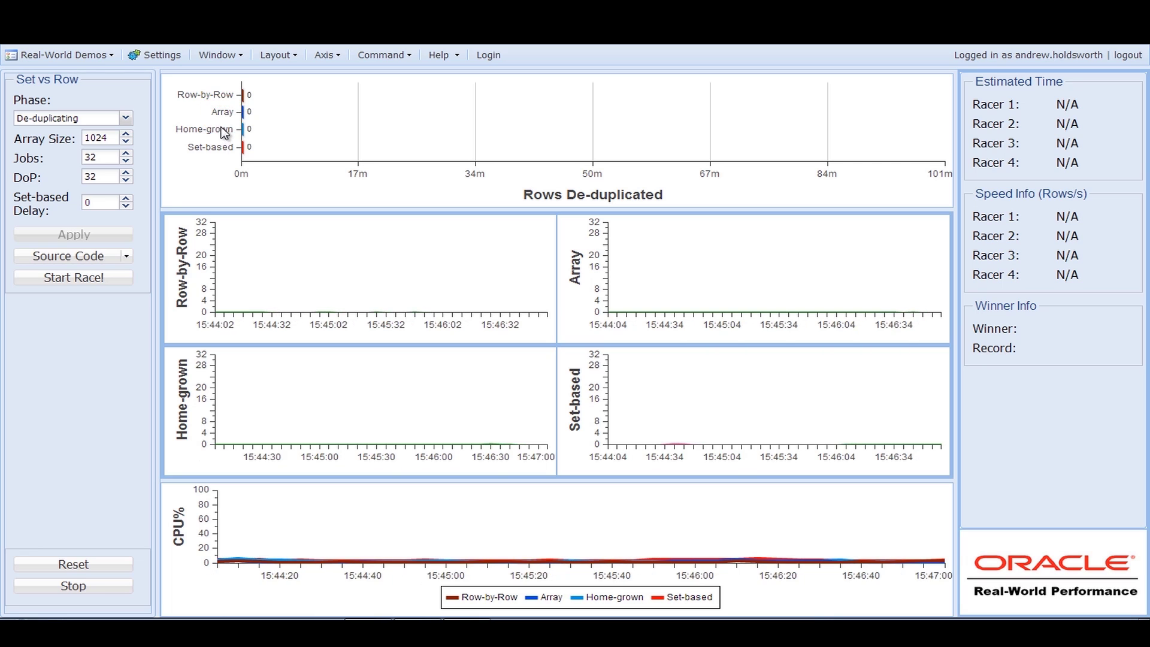
click(221, 128)
click(212, 148)
click(72, 278)
click(72, 277)
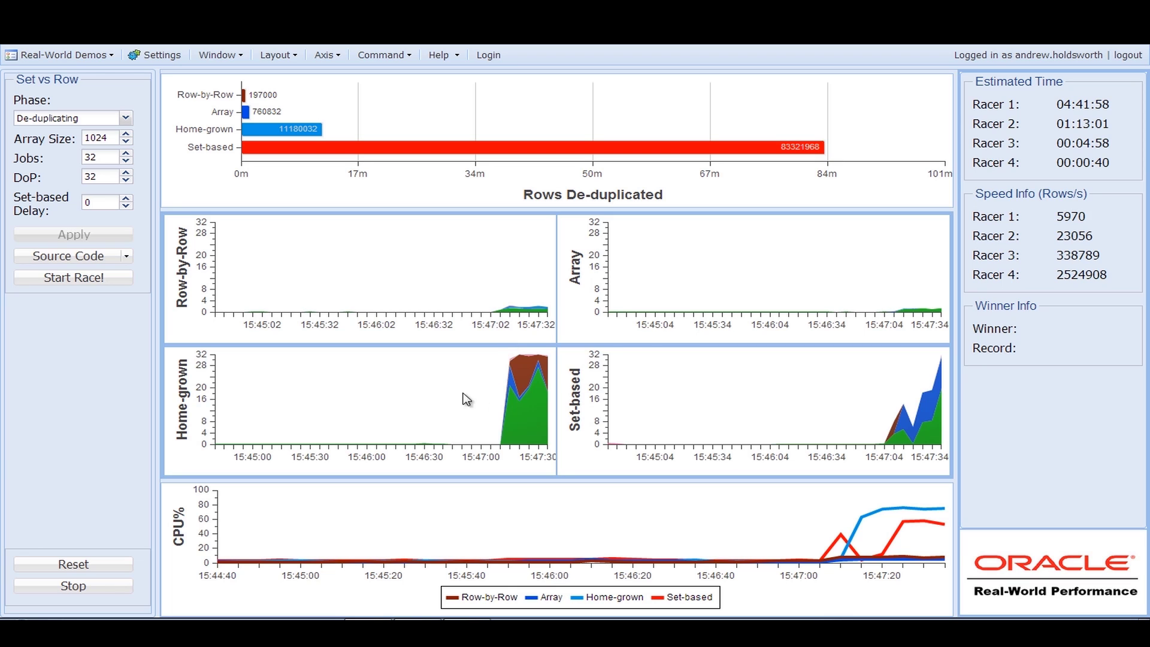
- Open the wait-event breakdown for the Home-grown activity chart peak
click(433, 395)
click(755, 398)
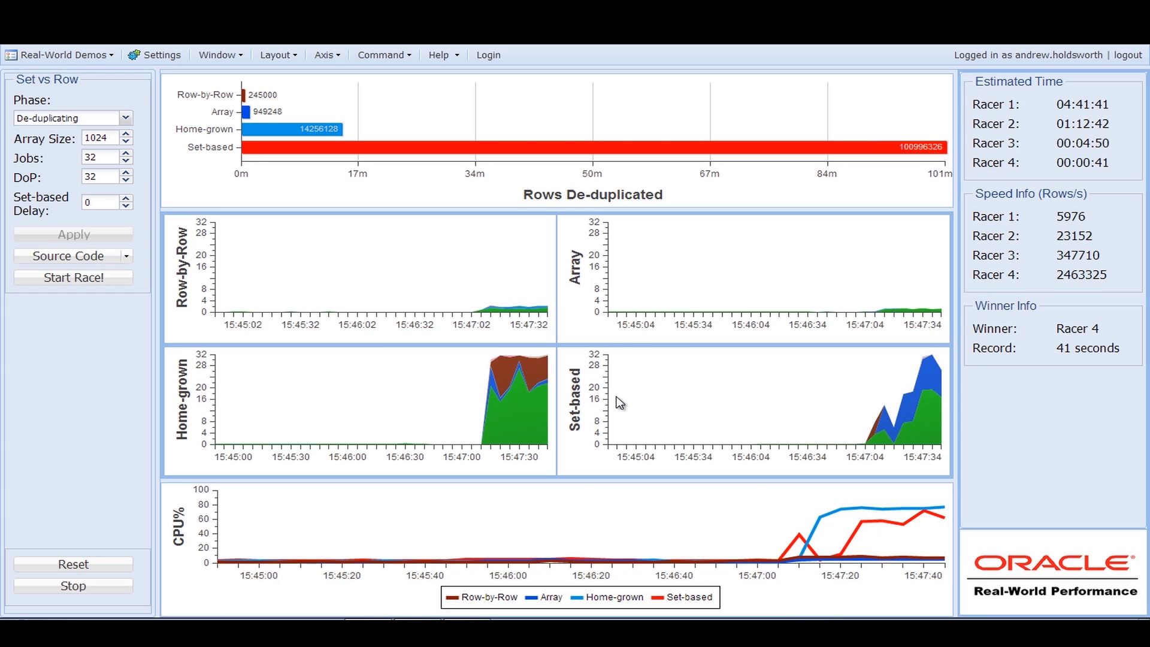
click(495, 411)
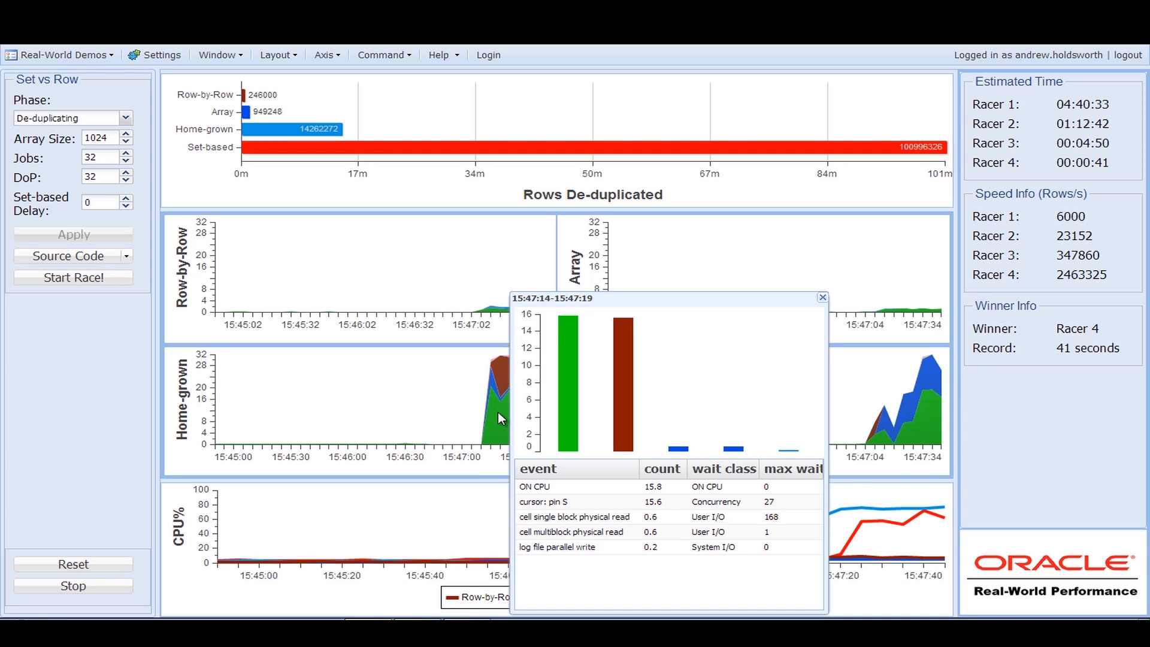
- Inspect the following interval and the ON CPU chart, then close the wait-event popups
click(498, 412)
click(548, 393)
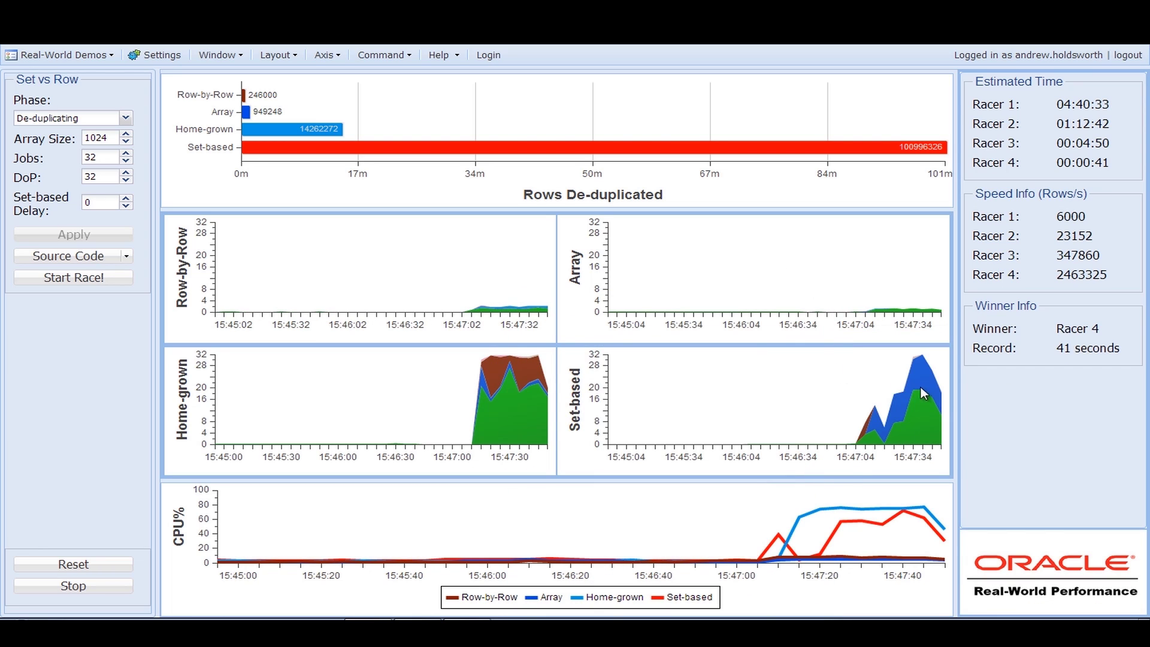
click(770, 390)
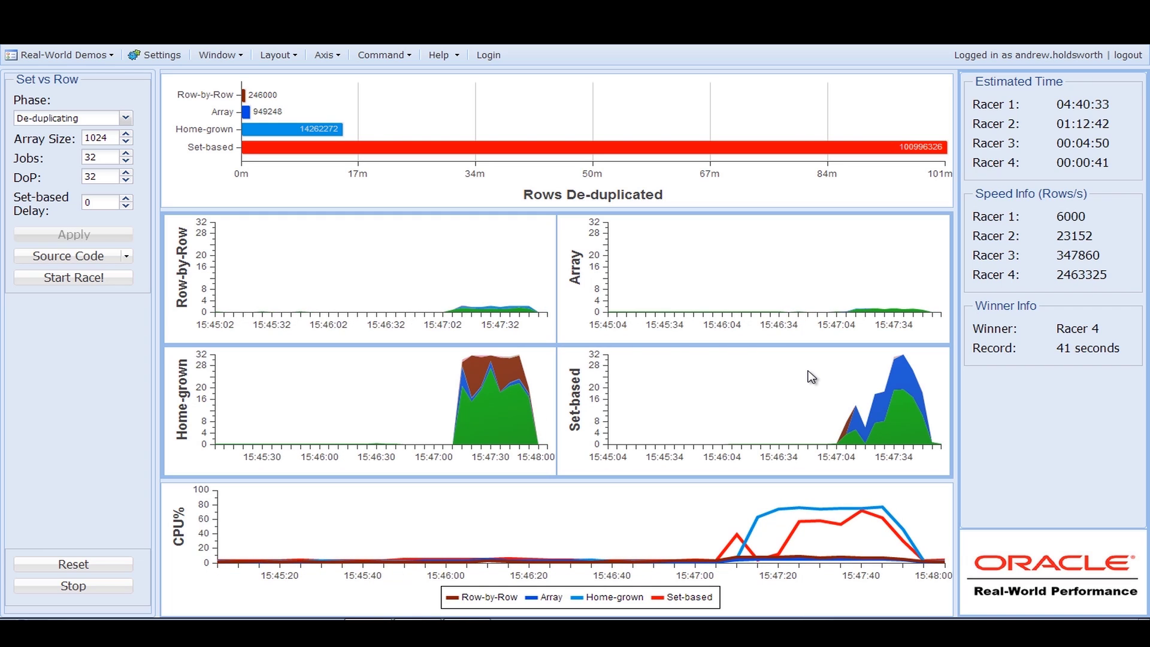
click(746, 503)
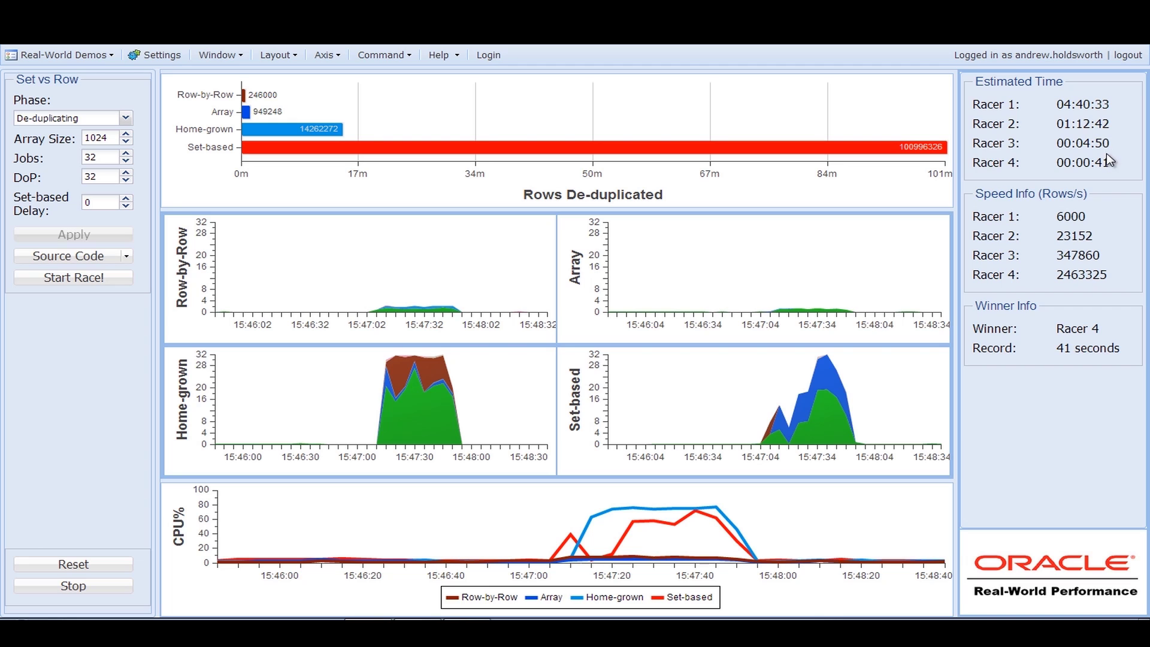
- Review the CPU details and Estimated Time panel, then display the Row-by-Row source code
click(1104, 144)
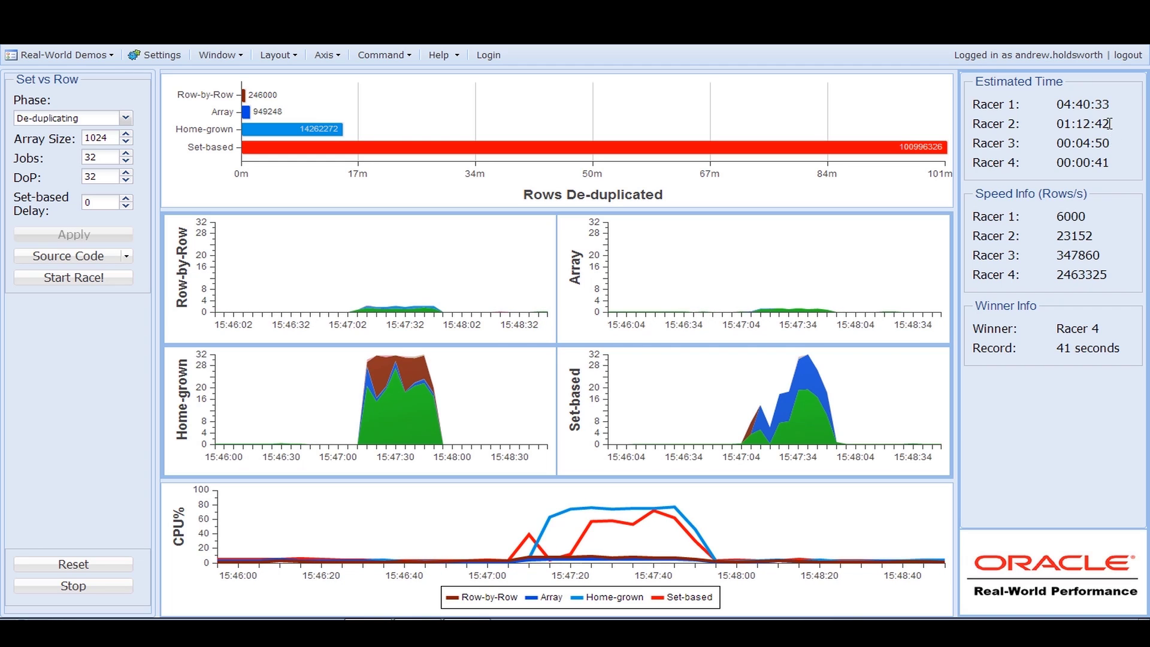
click(1069, 124)
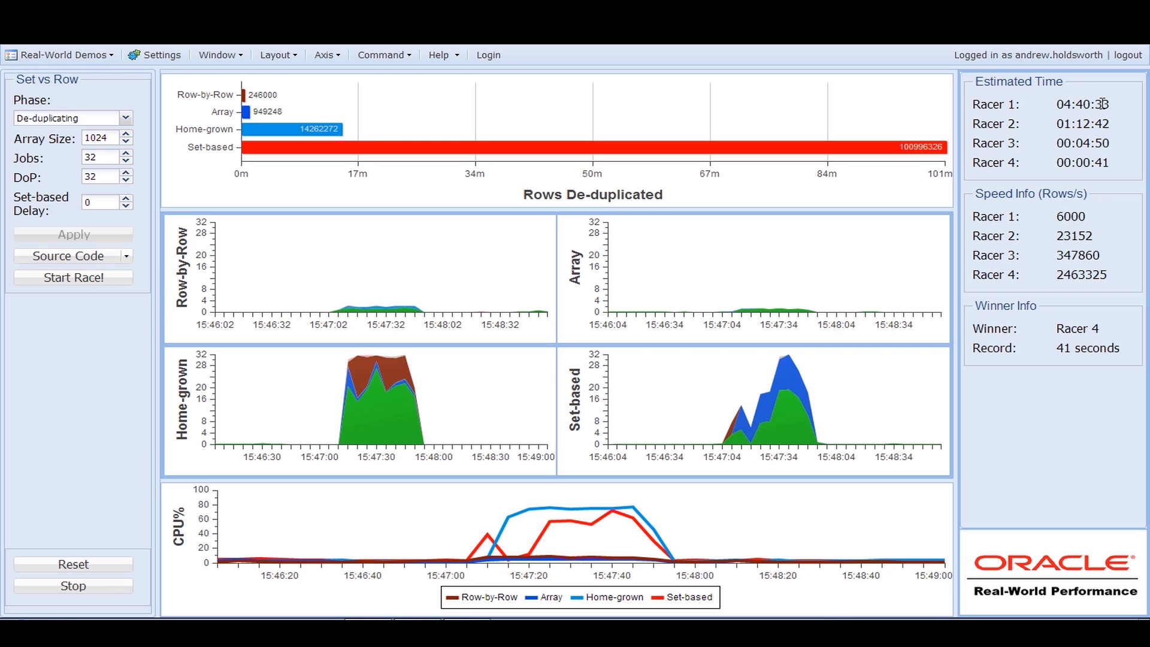
click(1103, 104)
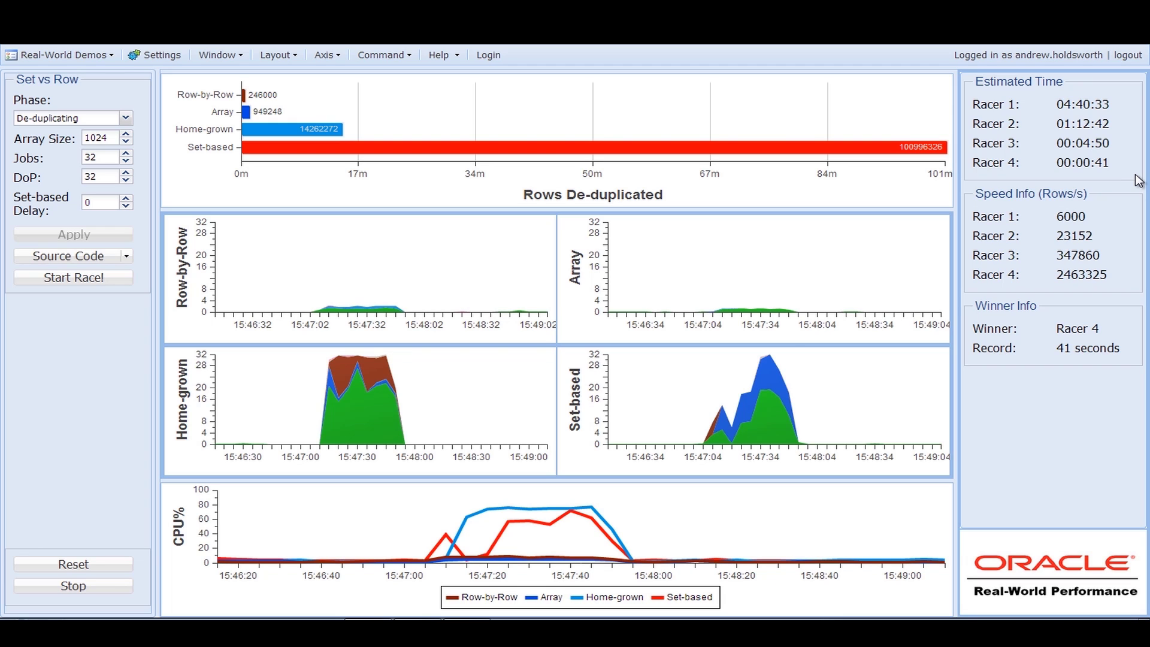
click(124, 261)
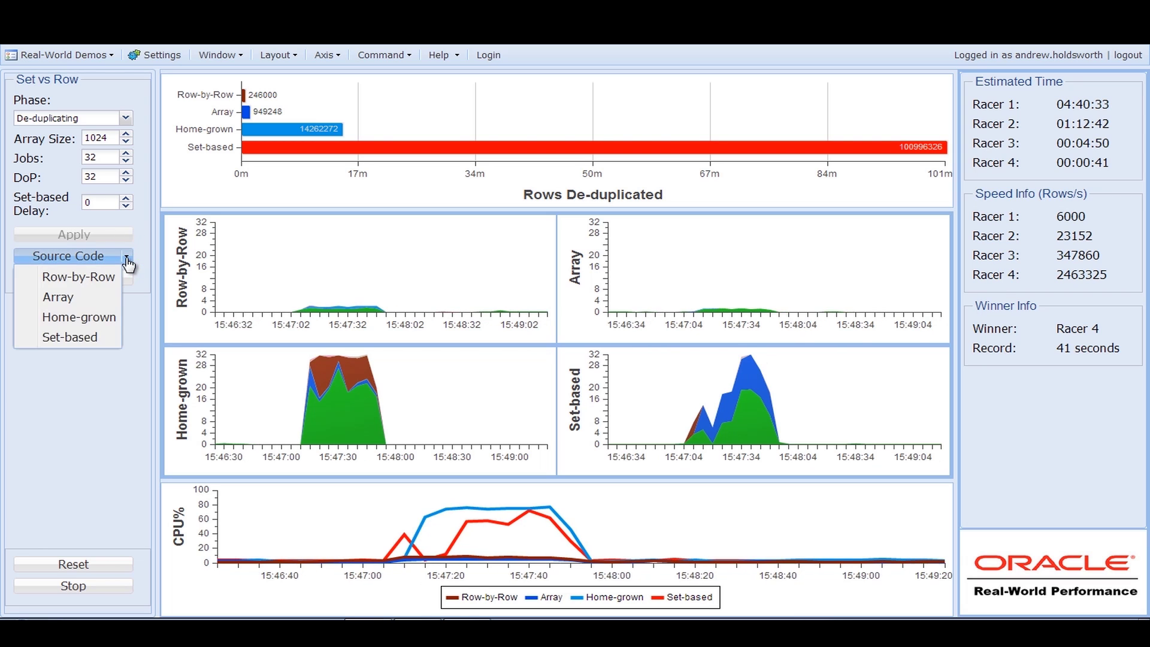
click(108, 281)
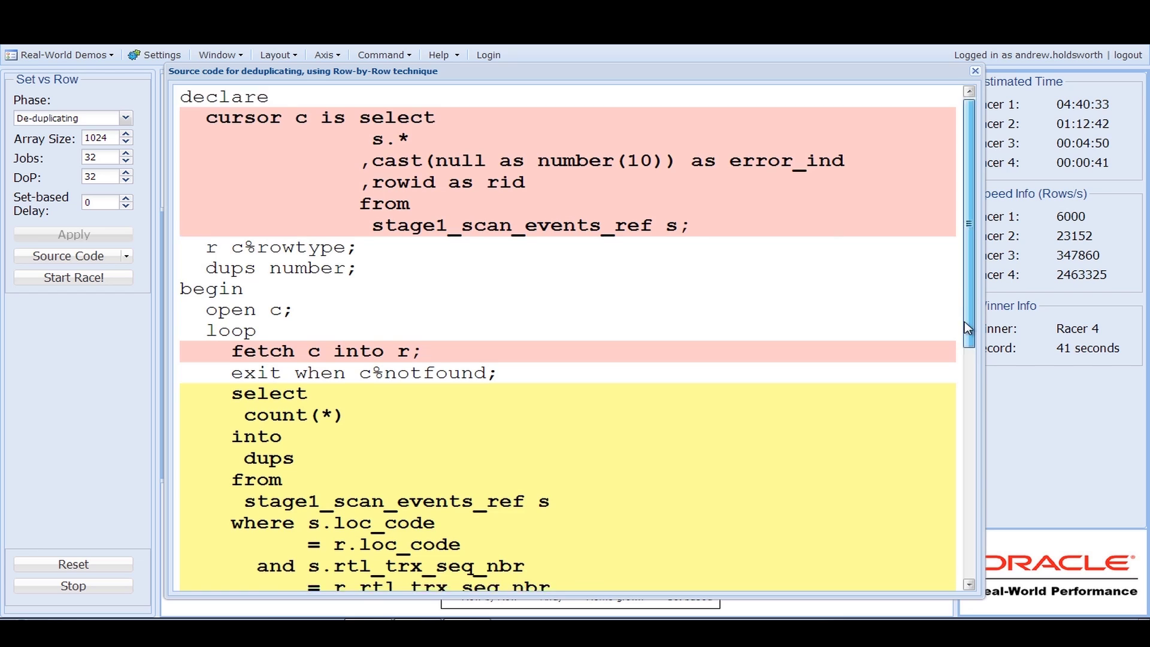
scroll(969, 262, down, 1)
scroll(961, 388, down, 2)
scroll(963, 389, down, 2)
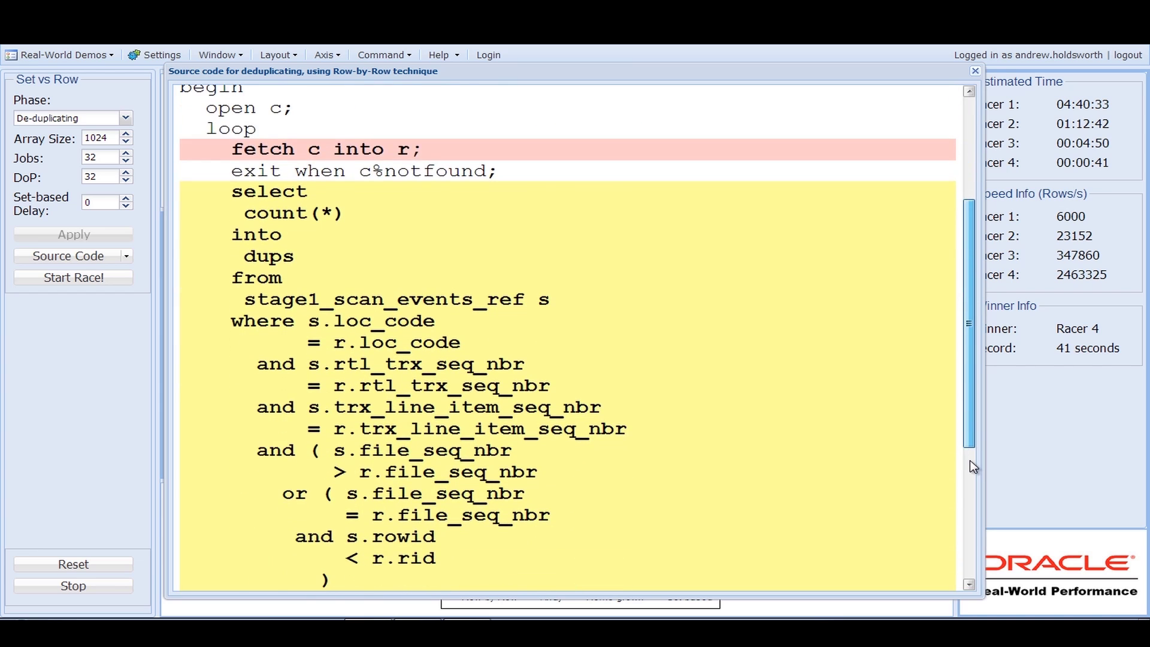
scroll(970, 461, down, 3)
drag(969, 461, 962, 433)
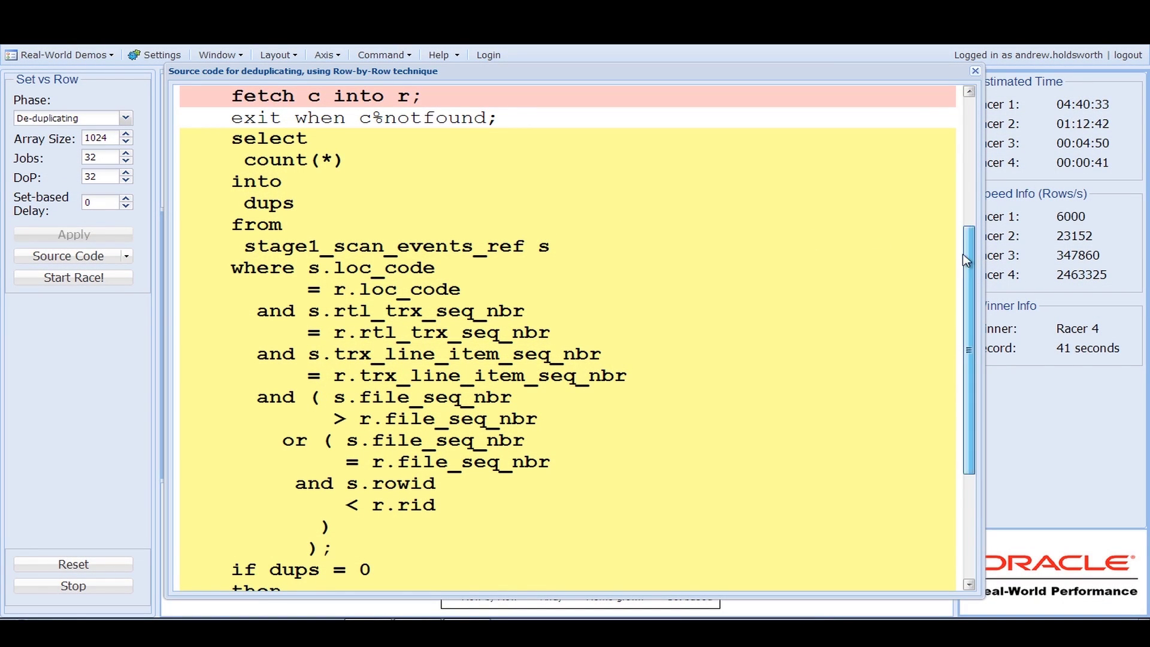
drag(970, 247, 954, 366)
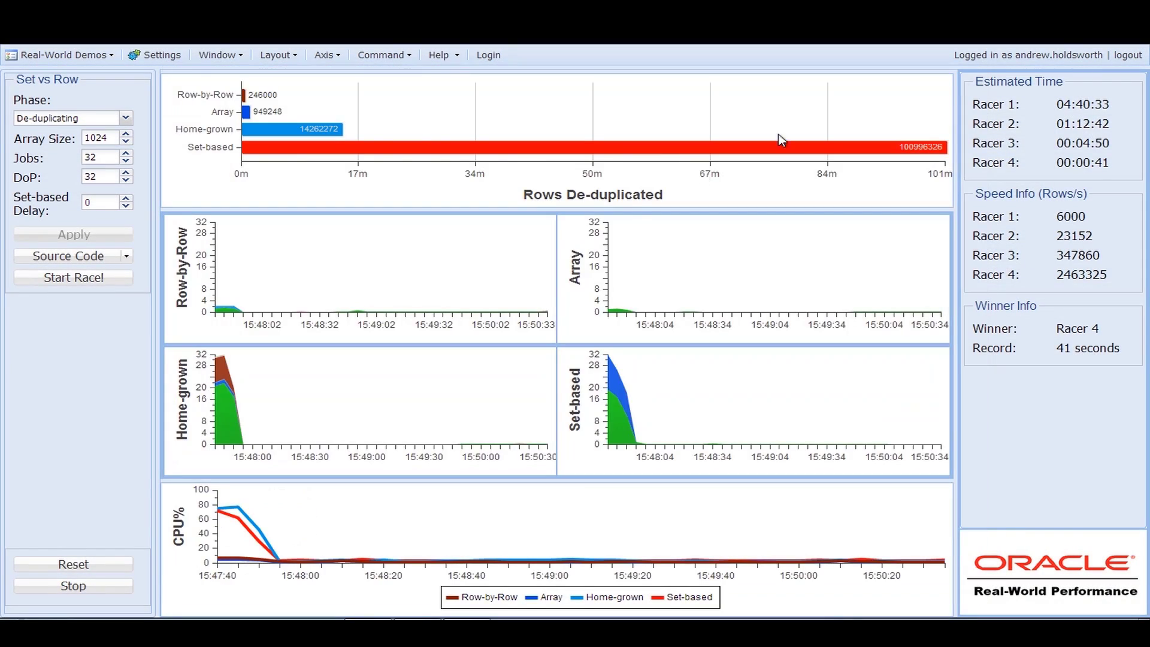
- Display the Array technique's source code, including its forall bulk insert
click(129, 262)
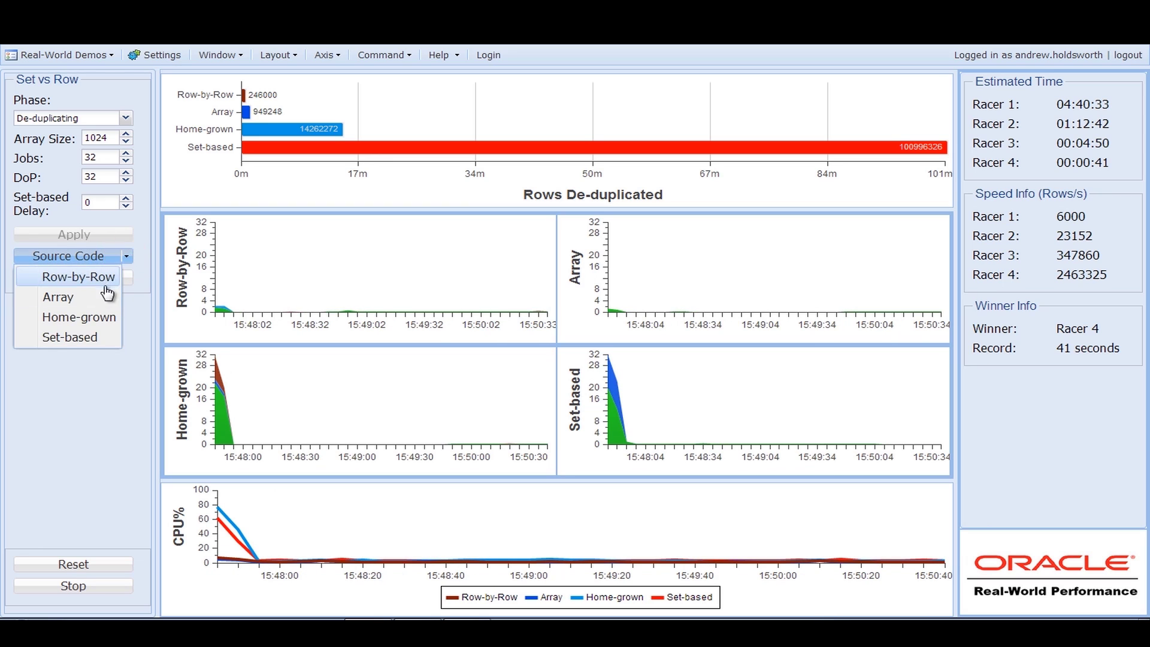
click(97, 306)
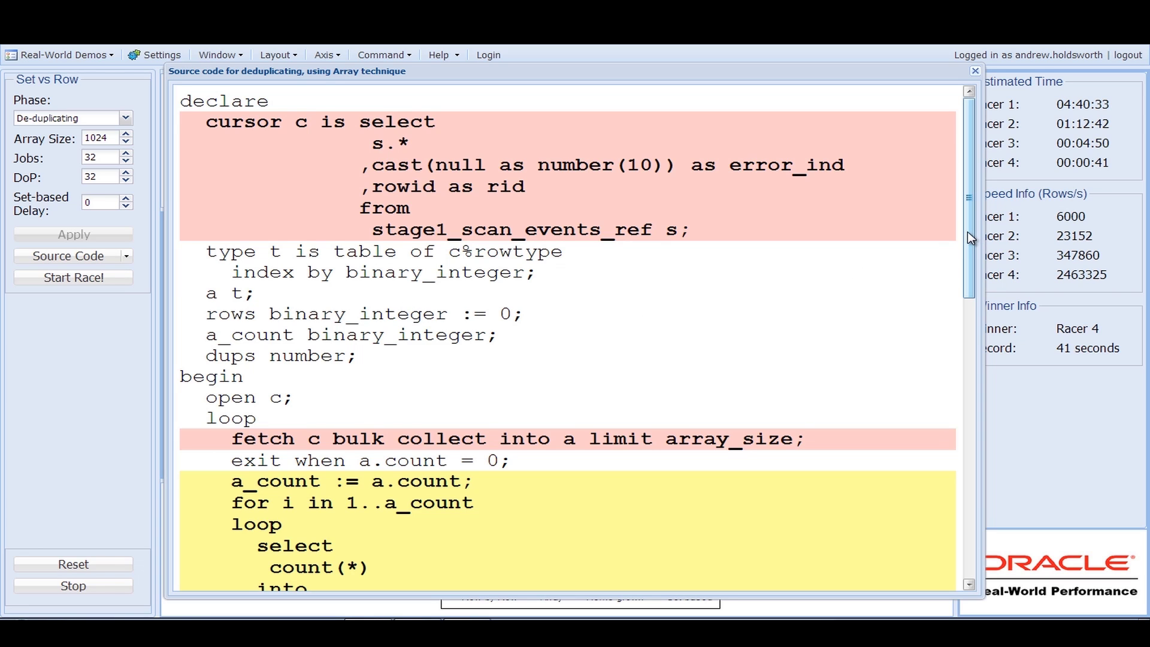
drag(967, 236, 961, 332)
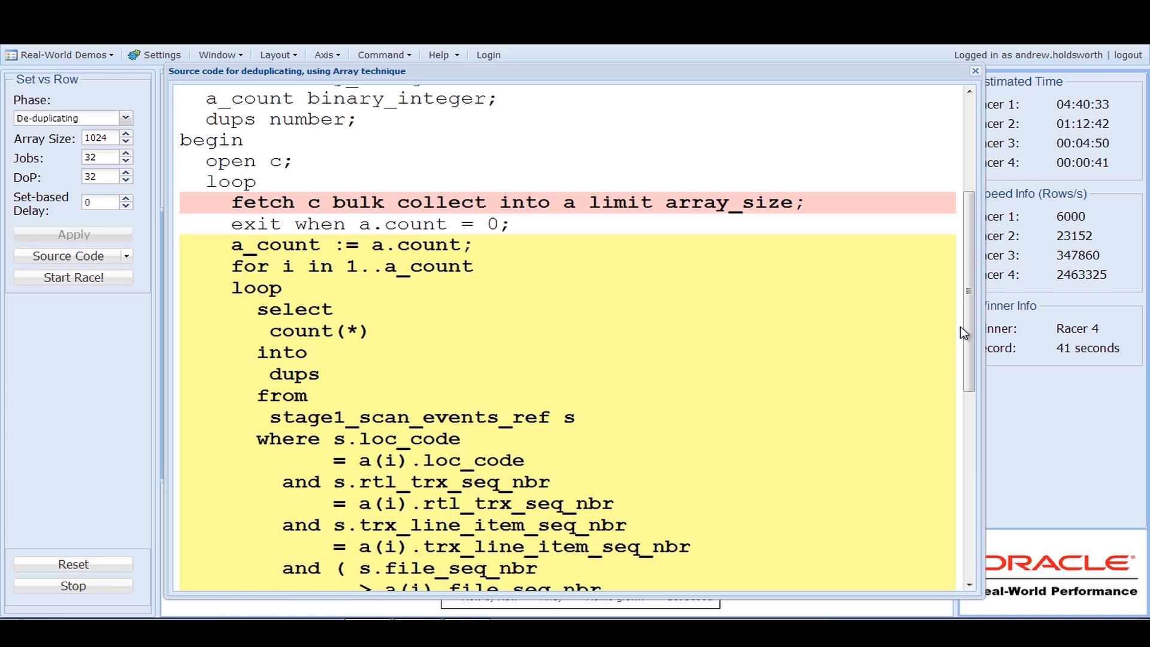
drag(970, 335, 962, 522)
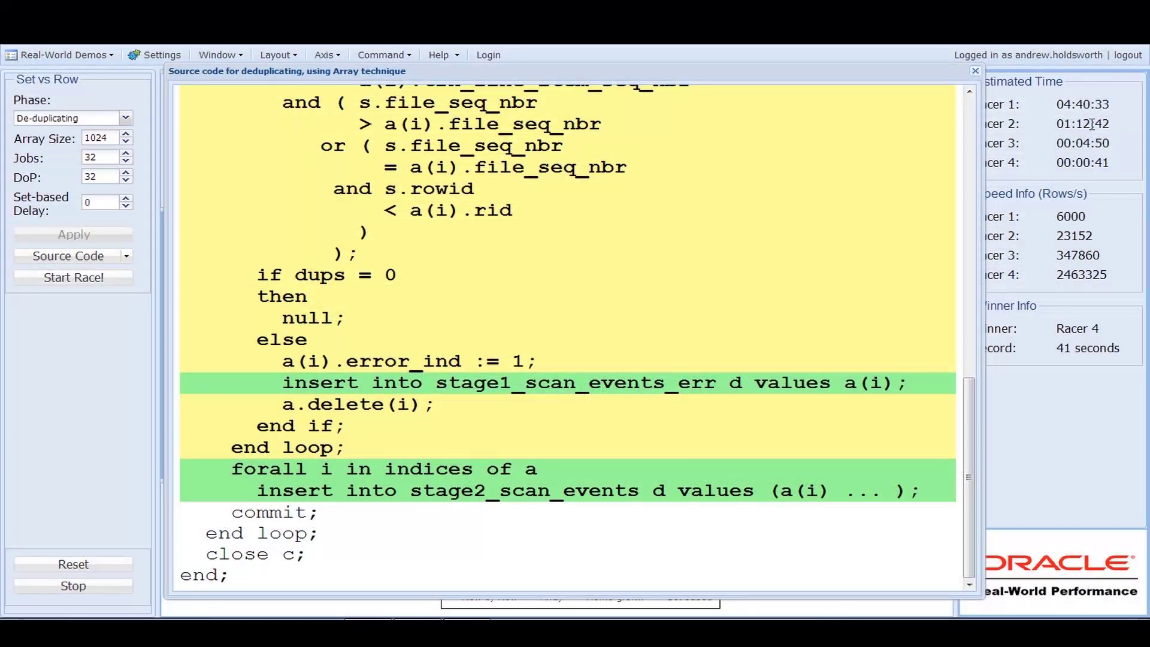
- Replace the Array code with the Home-grown technique's source code
click(976, 74)
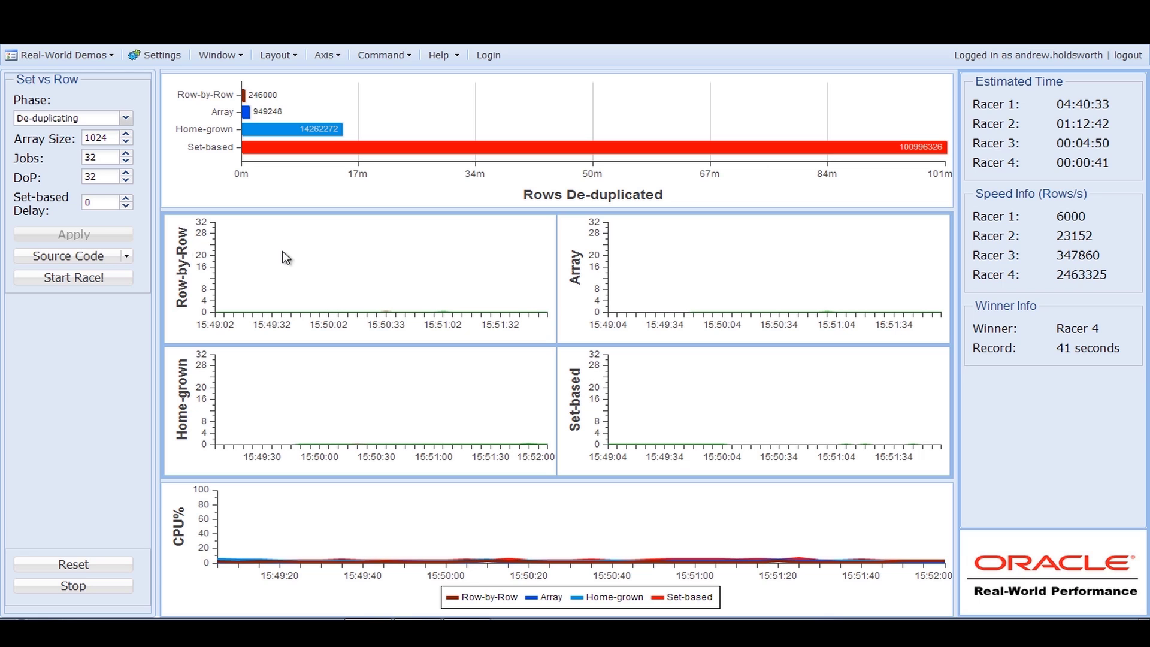
click(127, 261)
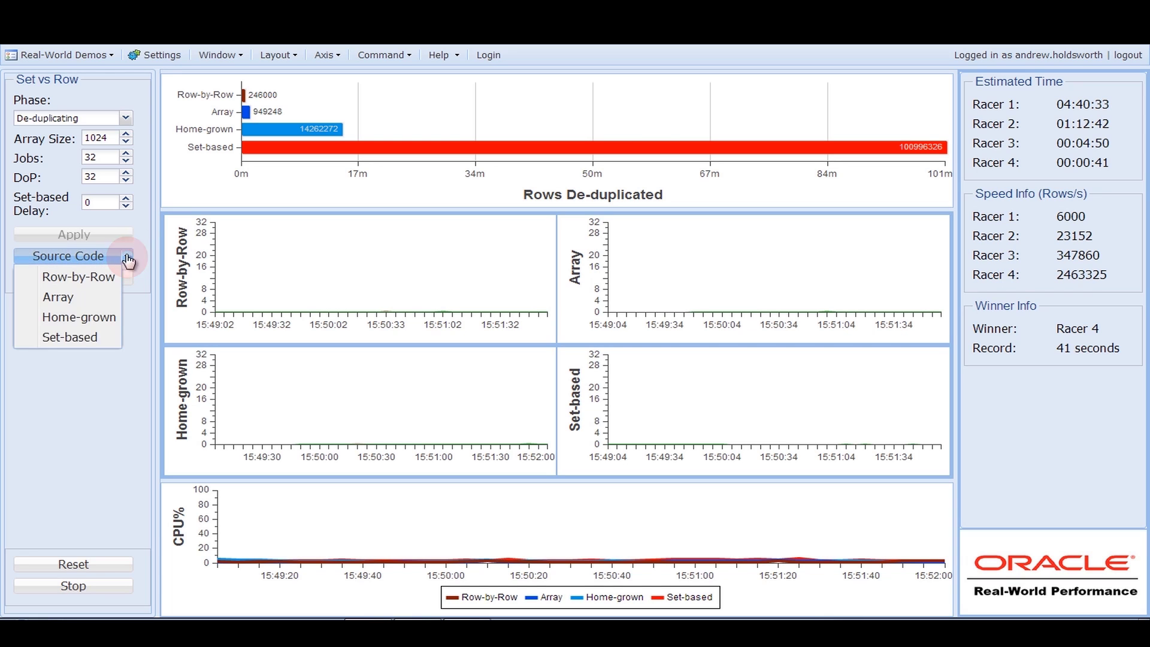
click(80, 318)
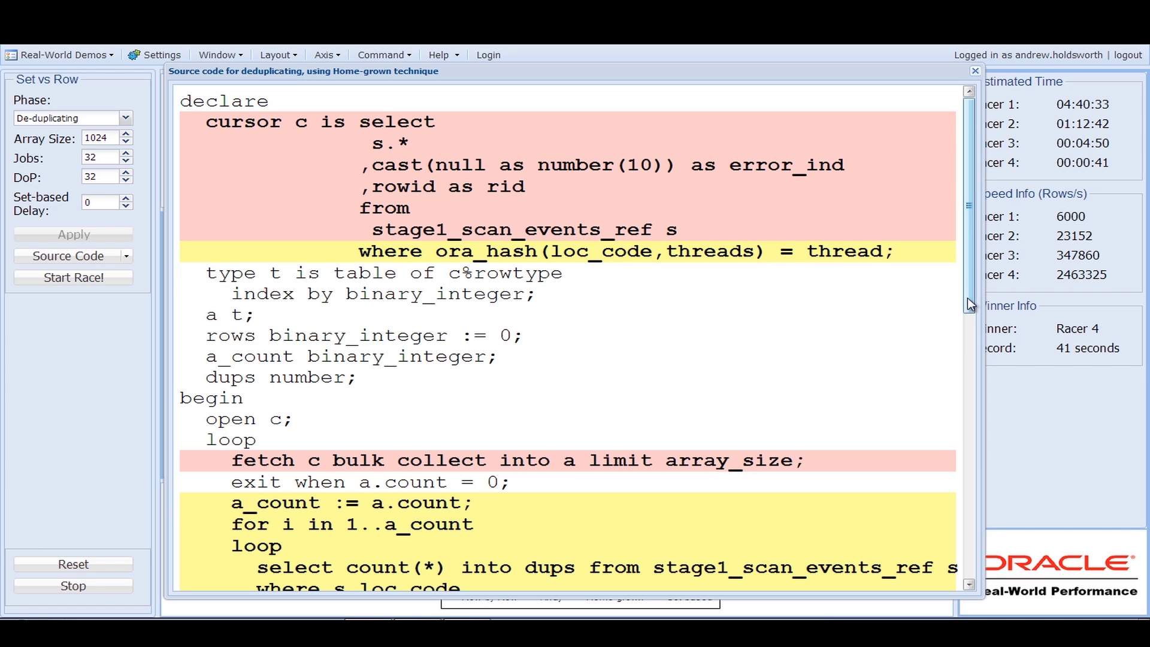
mouse_move(969, 297)
mouse_down()
mouse_move(960, 529)
mouse_move(955, 298)
mouse_up()
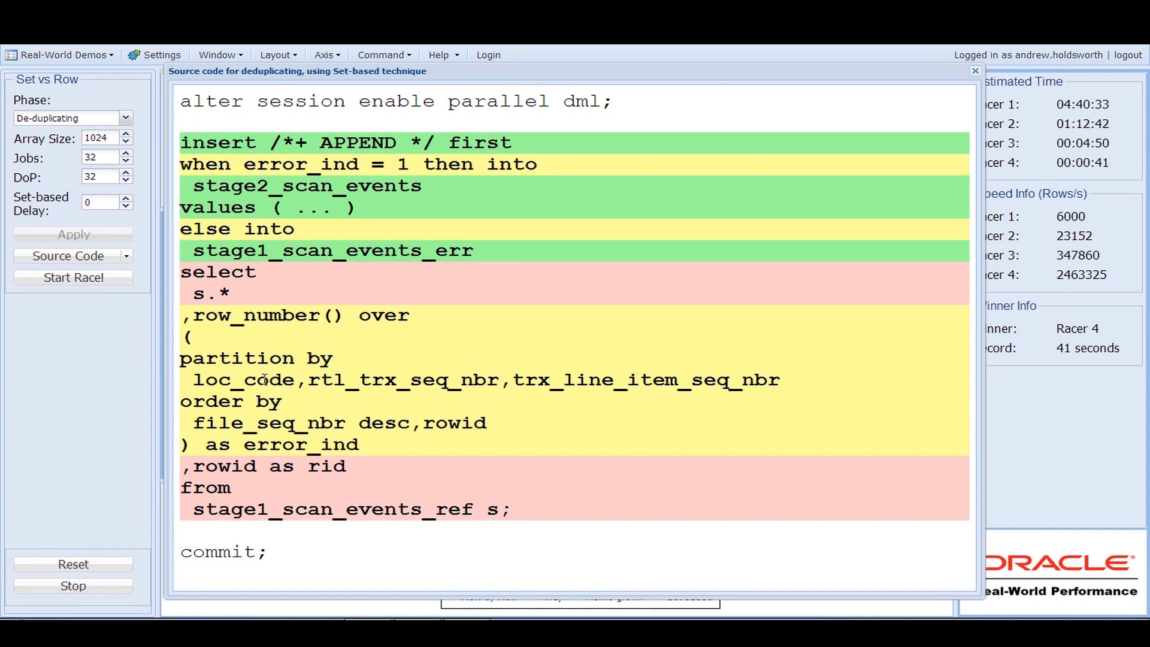
- Read the set-based insert-first SQL with row_number partitioning through to its final commit
click(264, 380)
- Close the Set-based source code to return to the Racer 4 results dashboard
click(975, 73)
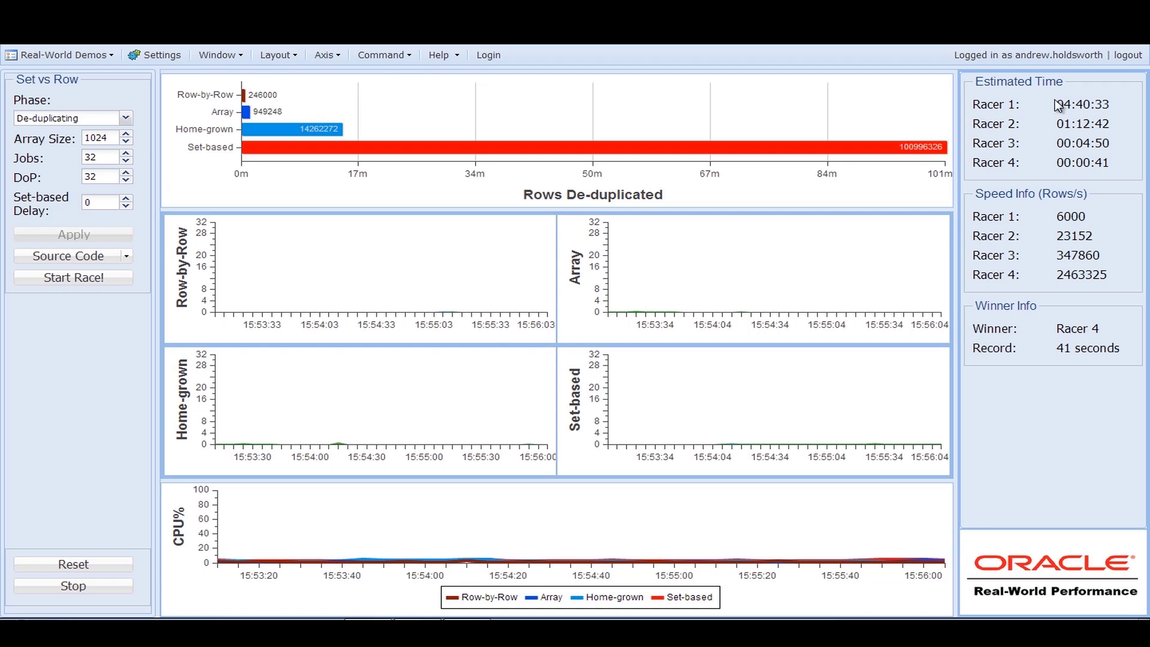